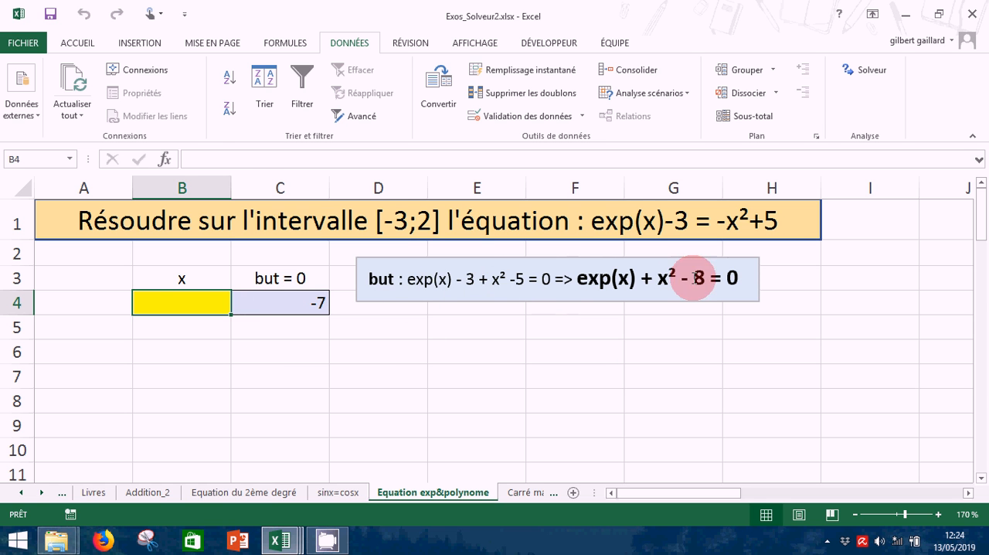
Open the Solver for cell C4 and set C4 as the objective with a target value of 0
left_click(303, 301)
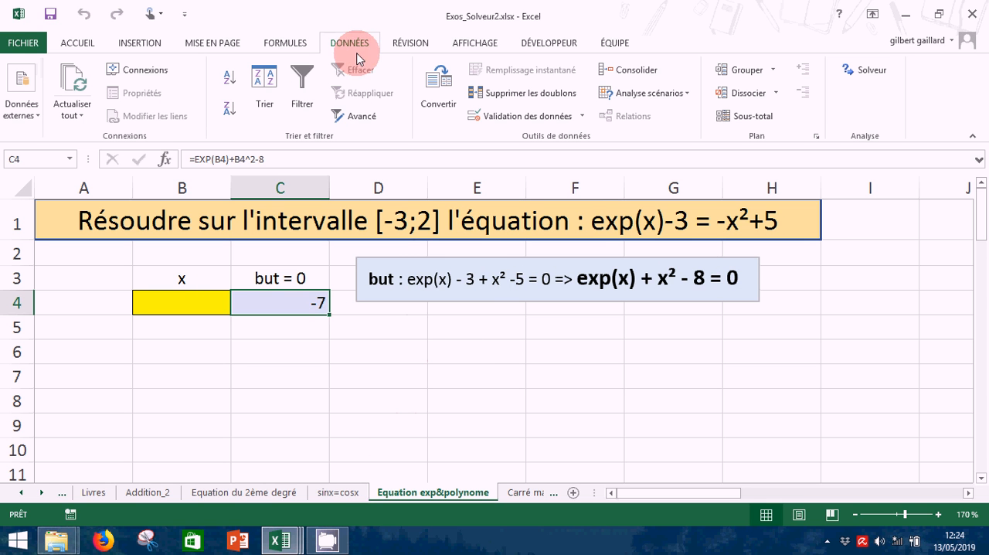
left_click(860, 69)
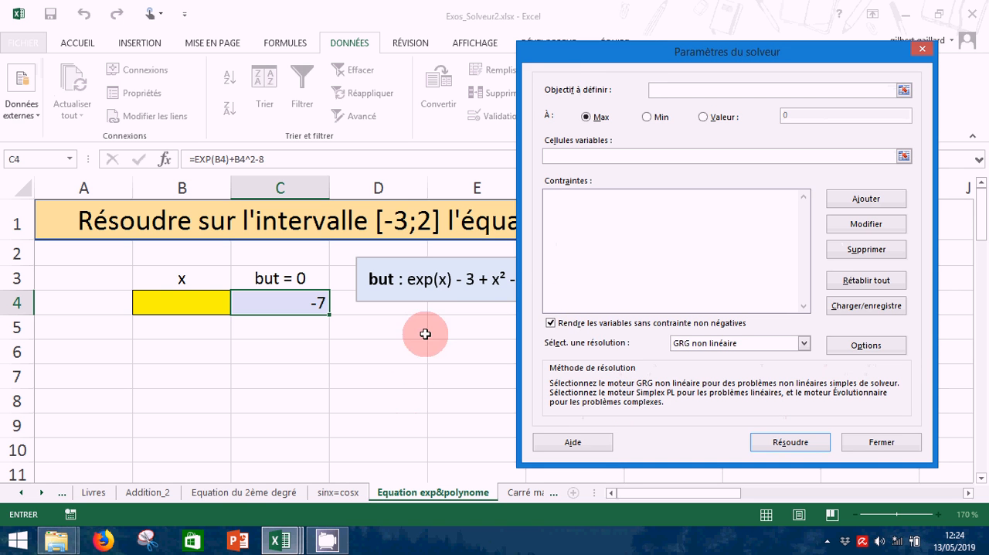
left_click_drag(576, 54, 622, 23)
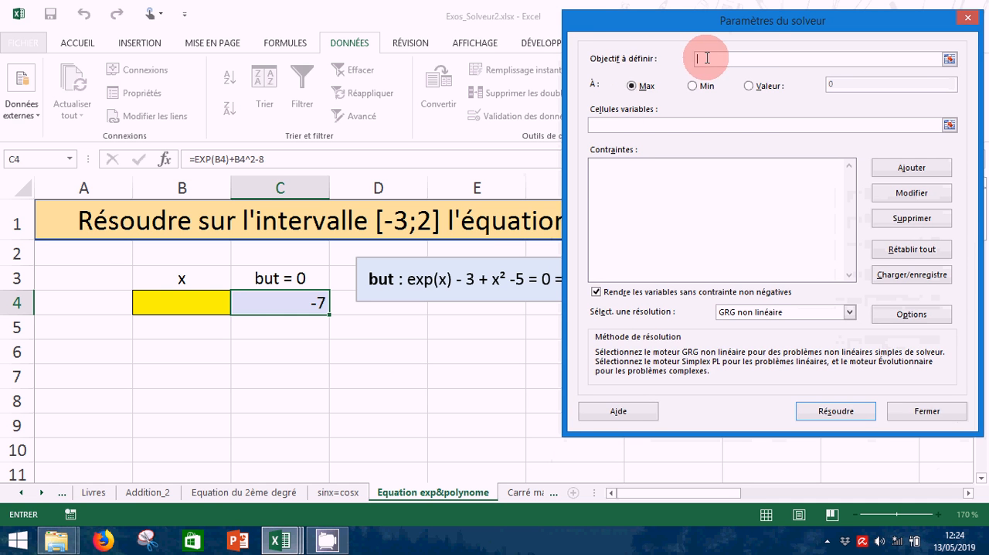
left_click(296, 306)
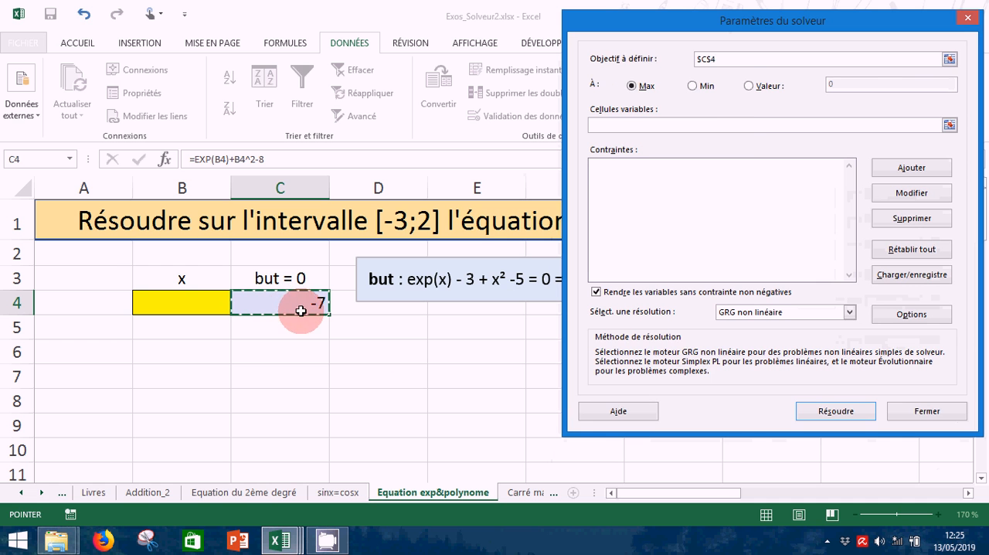
left_click(748, 86)
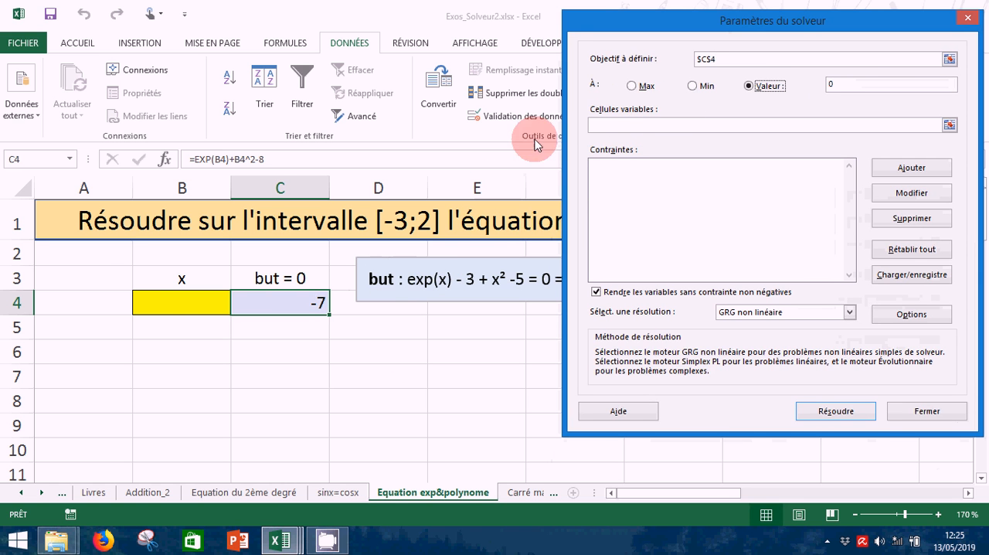
Set cell B4 as the Solver's variable cell
left_click(601, 125)
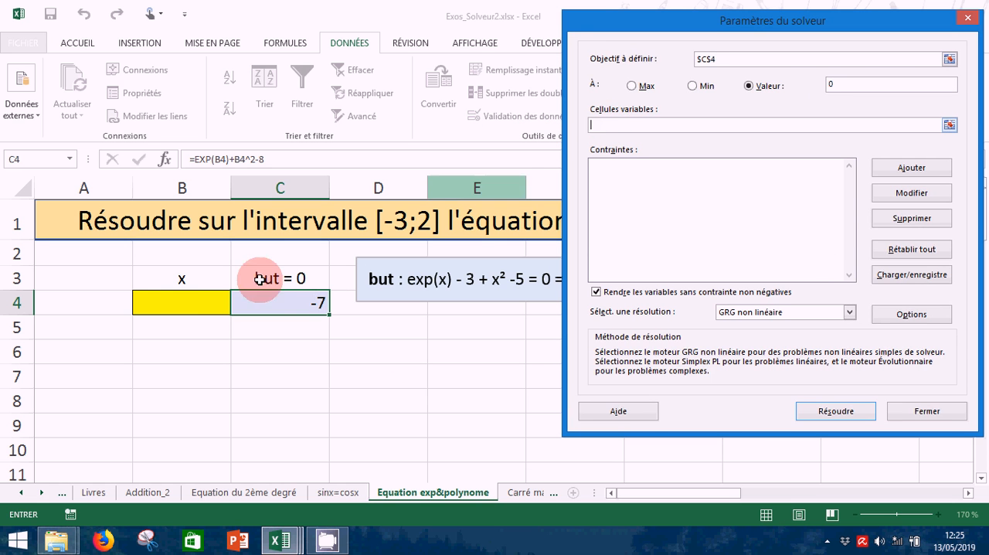
left_click(182, 302)
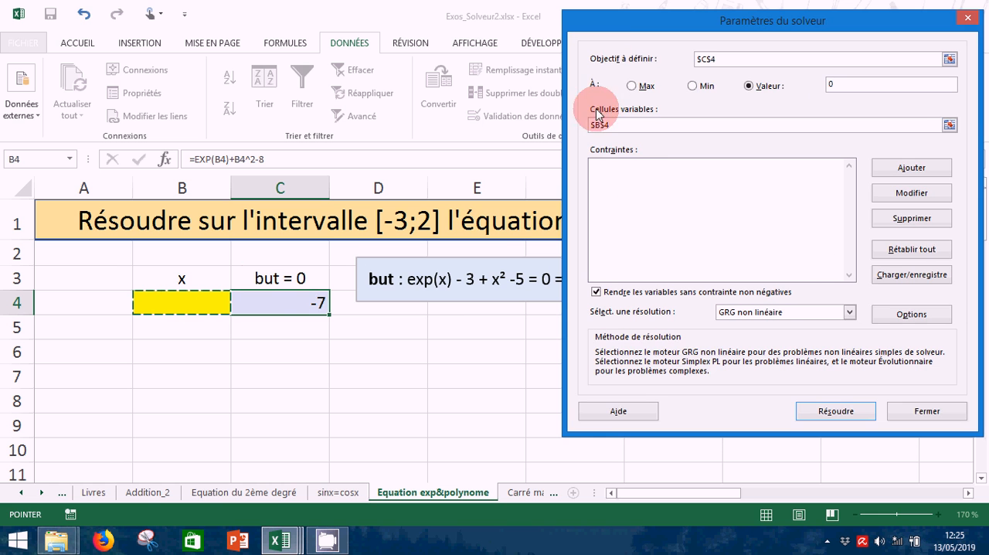
left_click_drag(615, 34, 661, 36)
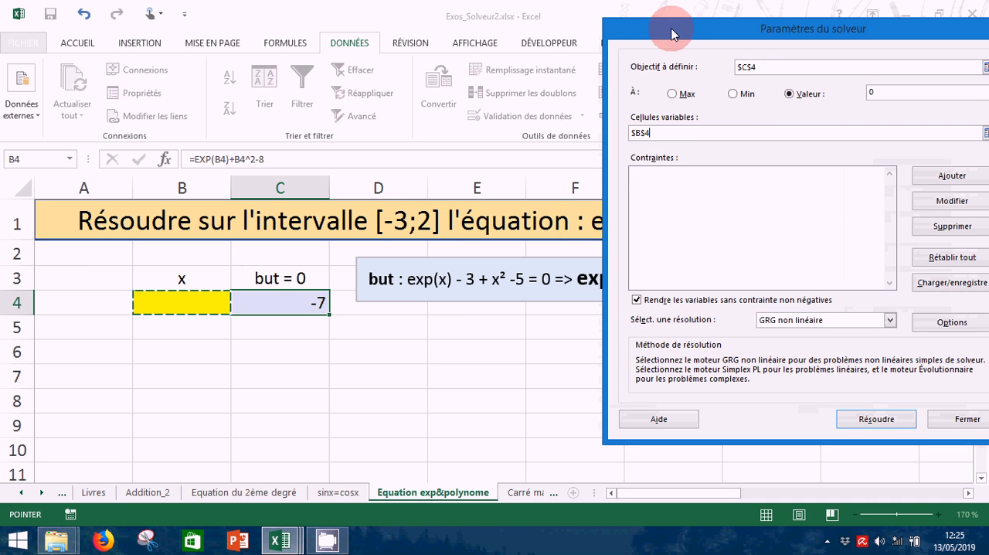
left_click_drag(671, 28, 627, 33)
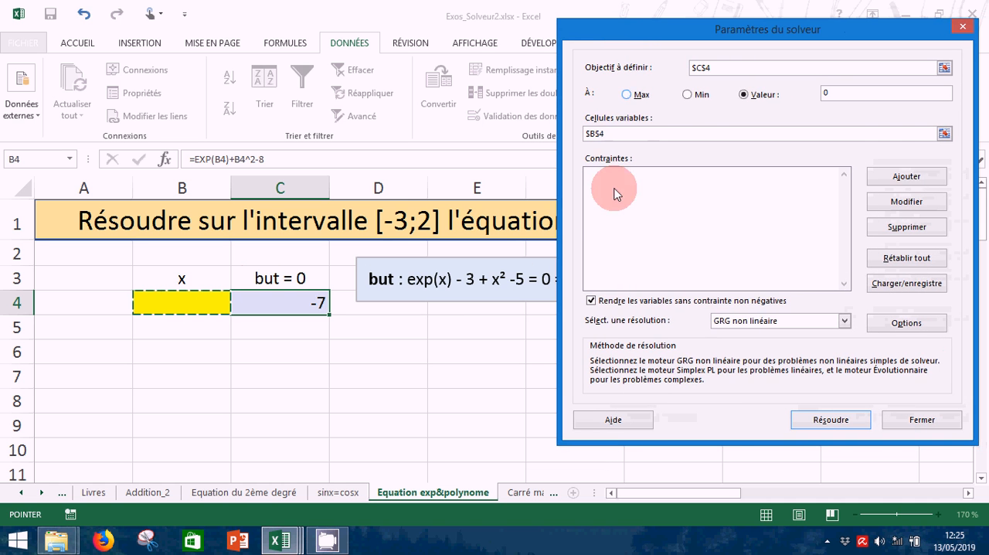
Add a Solver constraint requiring B4 <= 2
left_click(909, 182)
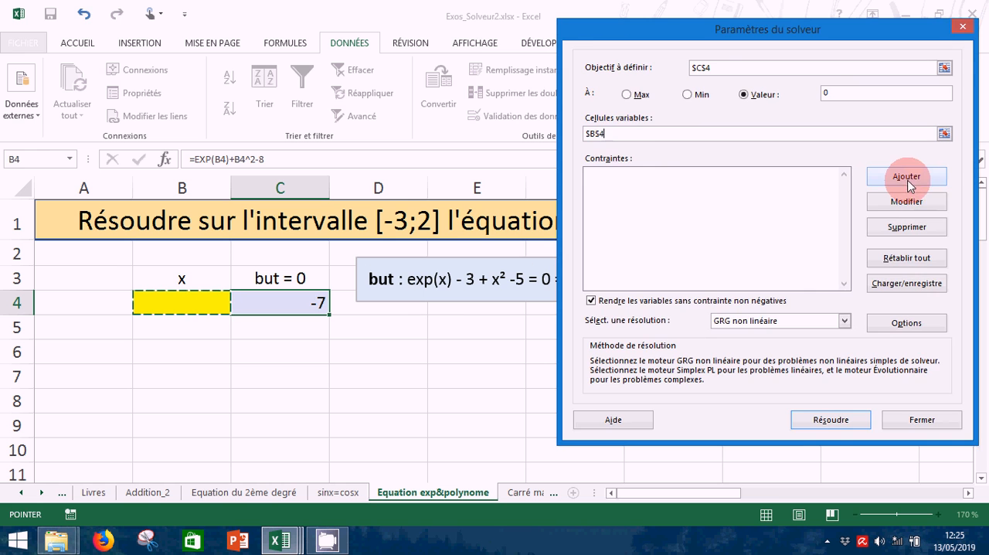
left_click(908, 182)
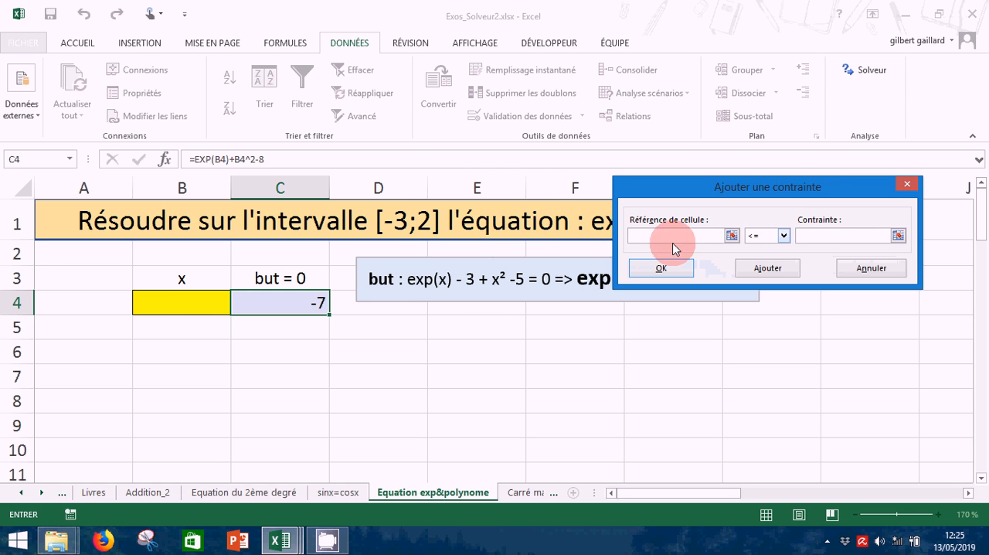
left_click(166, 303)
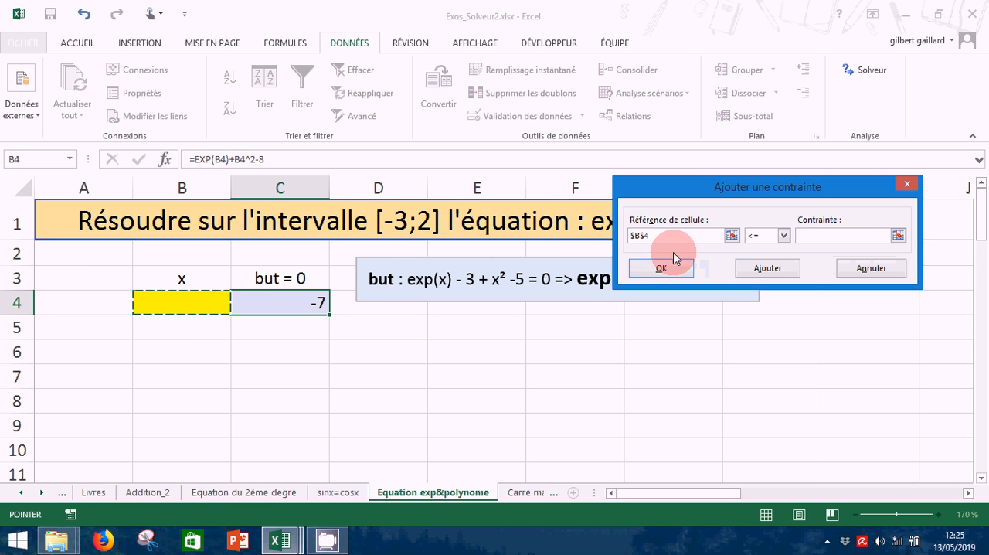
left_click(845, 246)
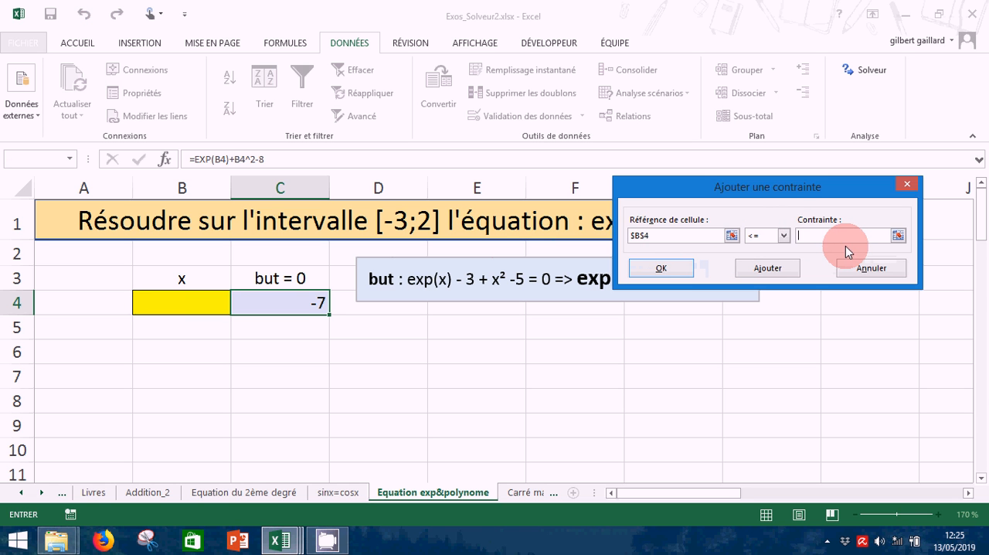
type("2")
left_click(756, 229)
left_click(767, 268)
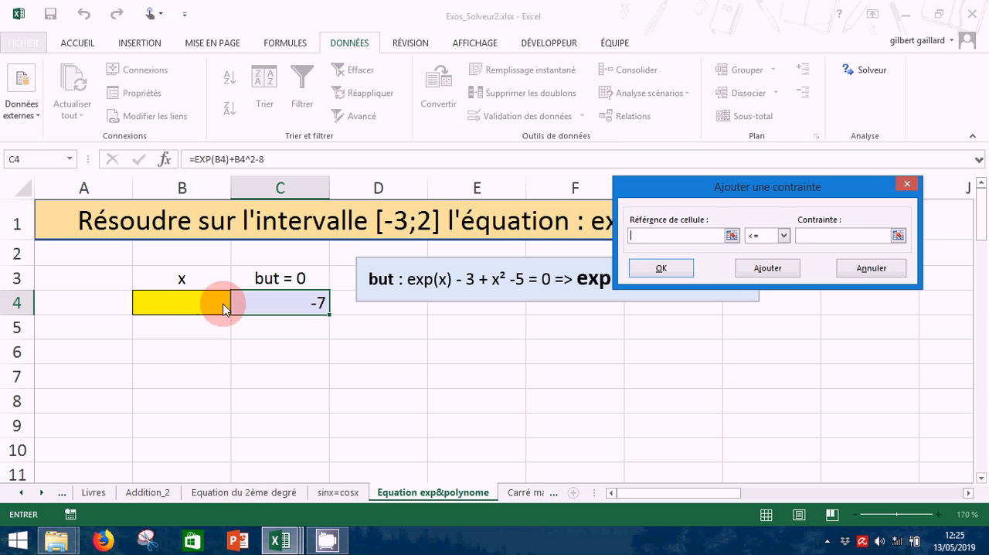
Add a second Solver constraint requiring B4 >= -3 and return to the Solver parameters
left_click(184, 303)
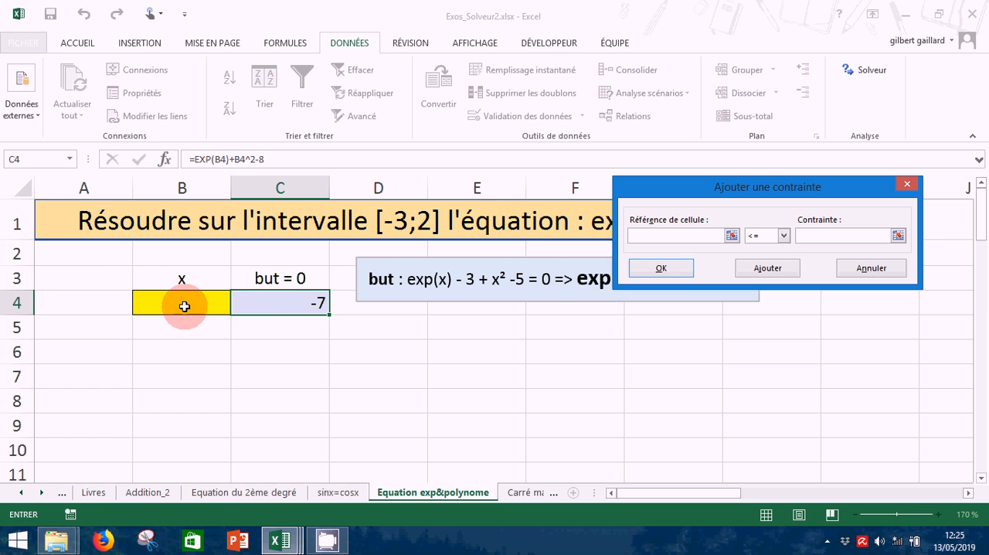
left_click(785, 236)
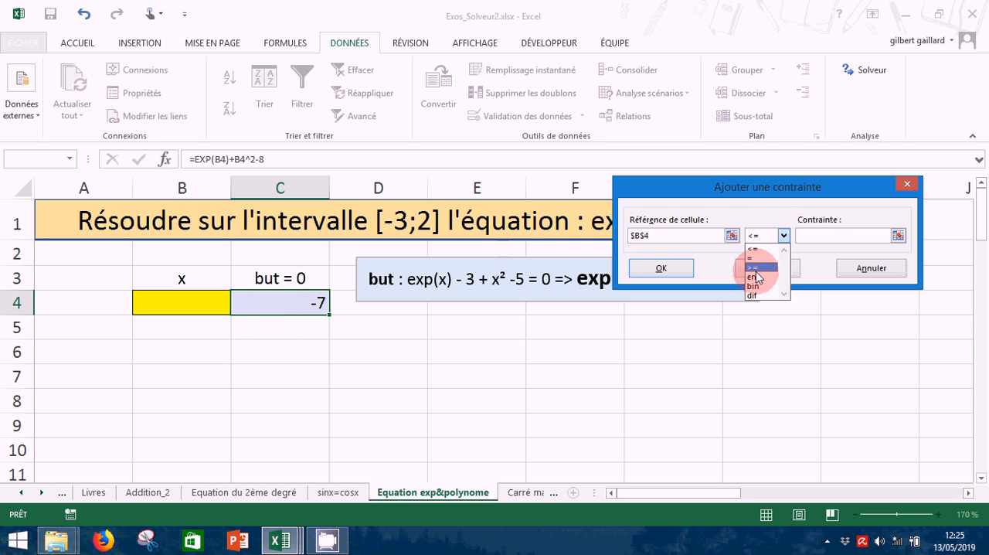
left_click(757, 269)
left_click(799, 239)
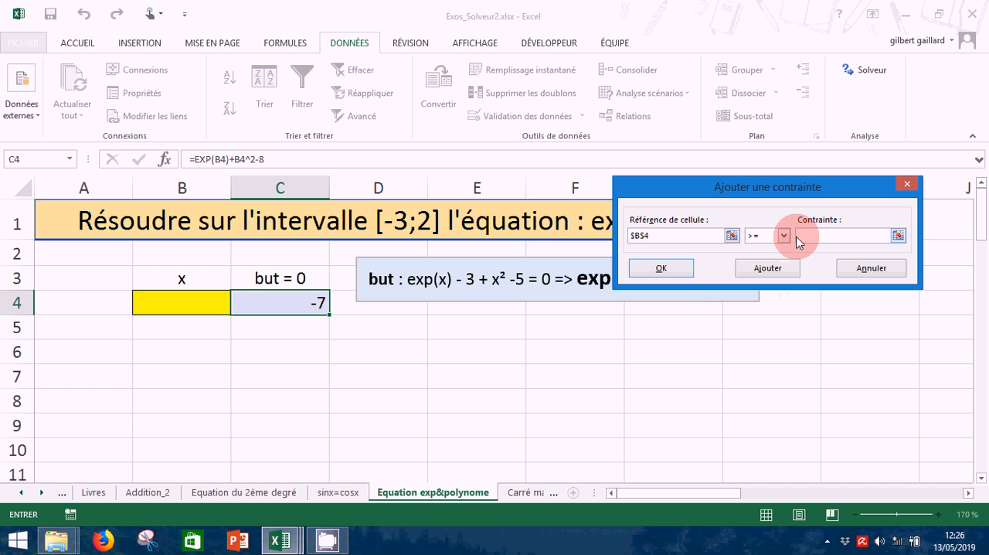
type("-3")
left_click(663, 269)
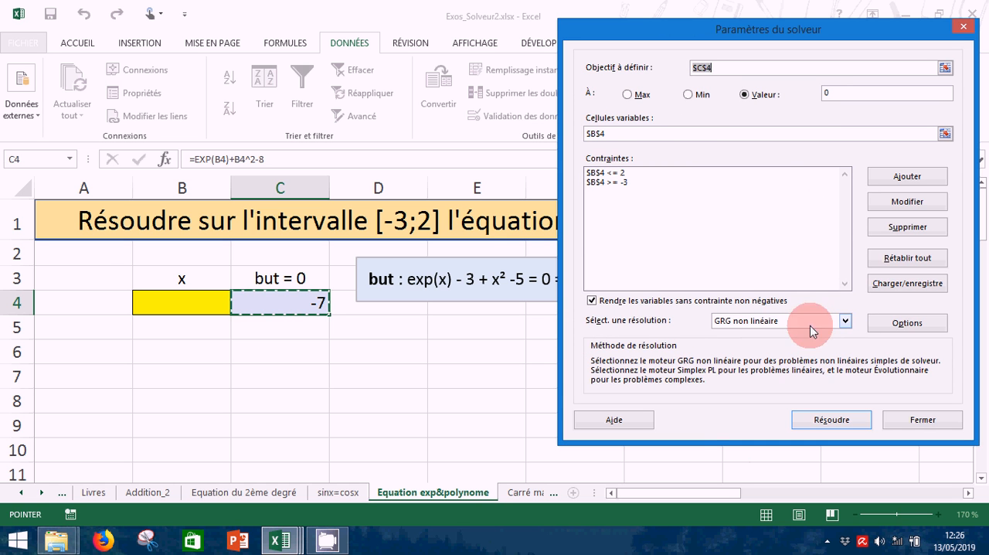
Try the Simplex PL and Évolutionnaire solving methods in turn
left_click(842, 321)
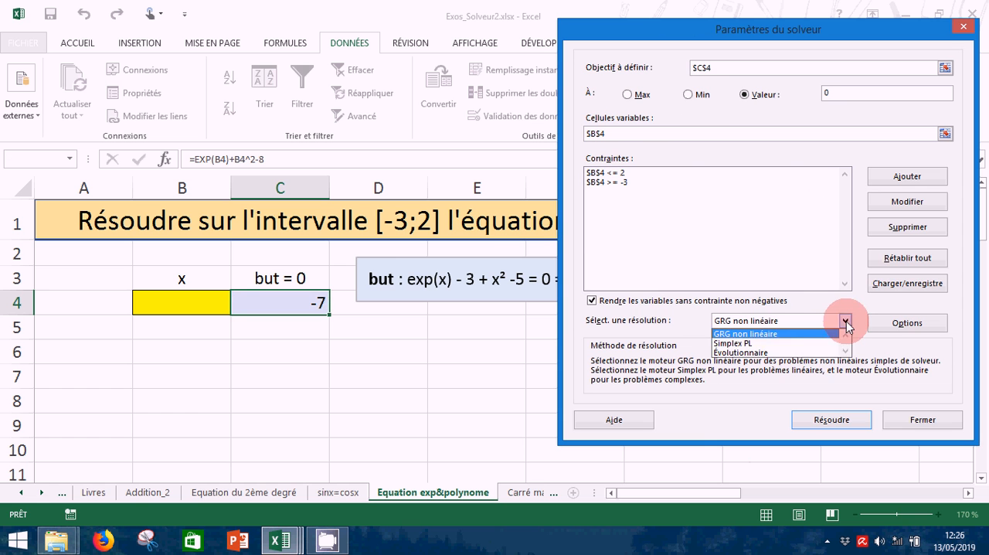
left_click(744, 344)
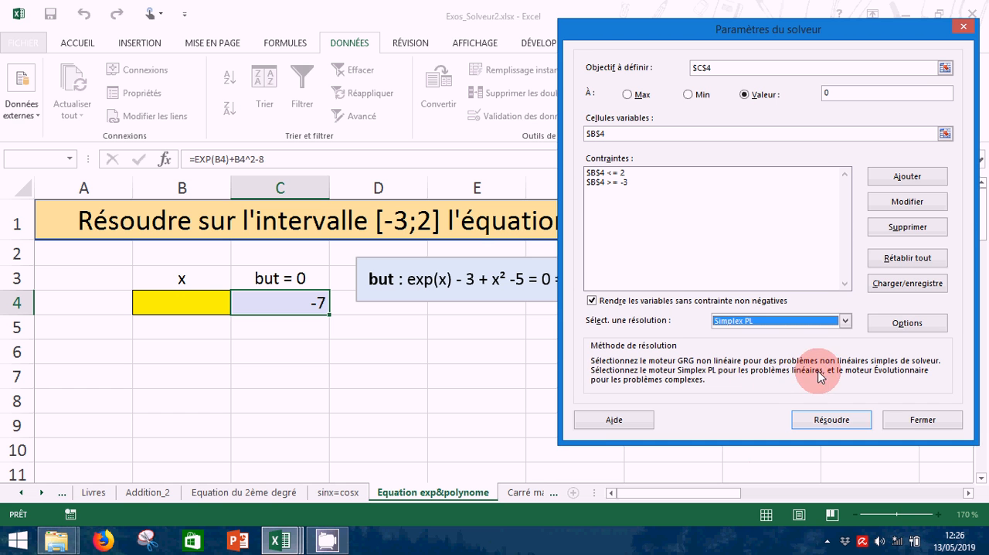
left_click(846, 323)
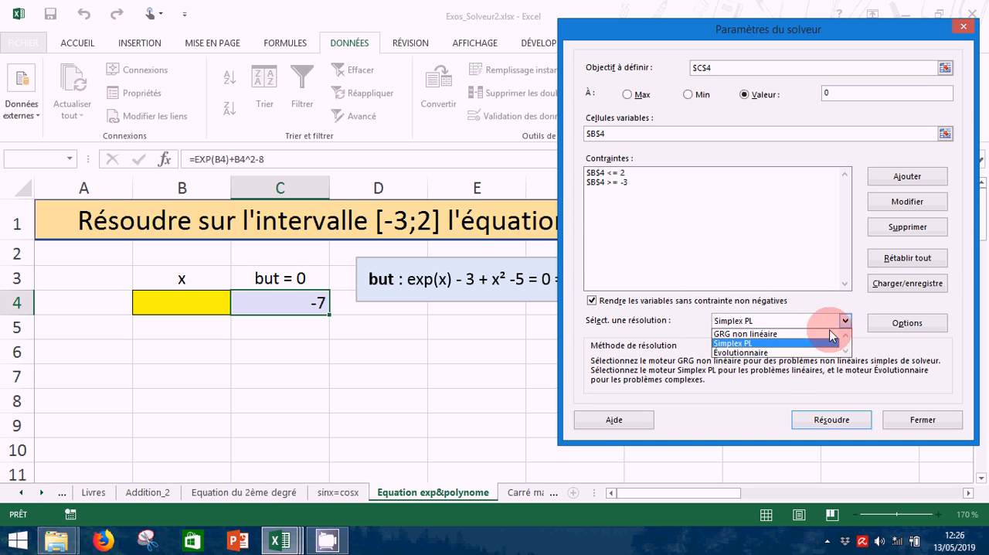
left_click(734, 352)
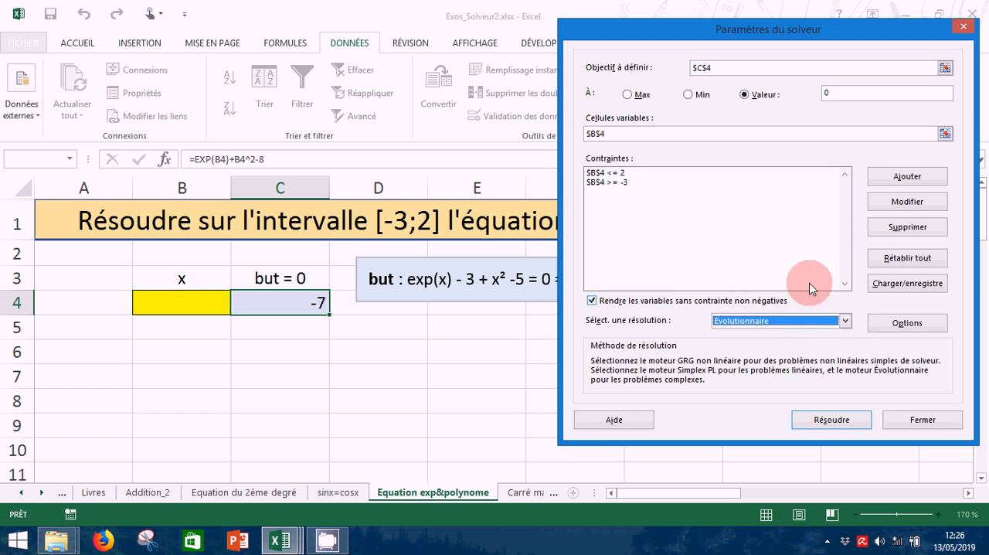
Choose the GRG non linéaire solving method, solve the equation and keep the Solver solution
left_click(844, 320)
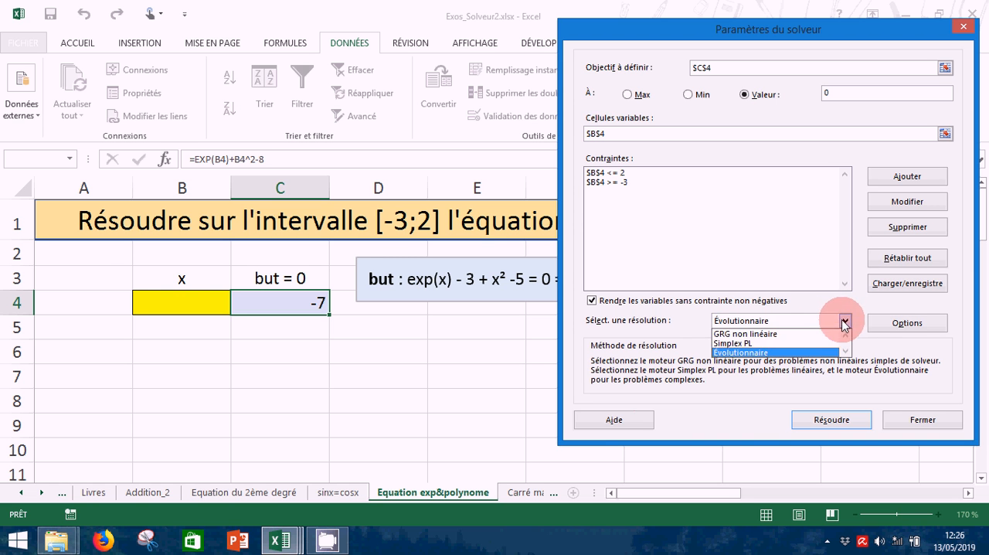
left_click(738, 334)
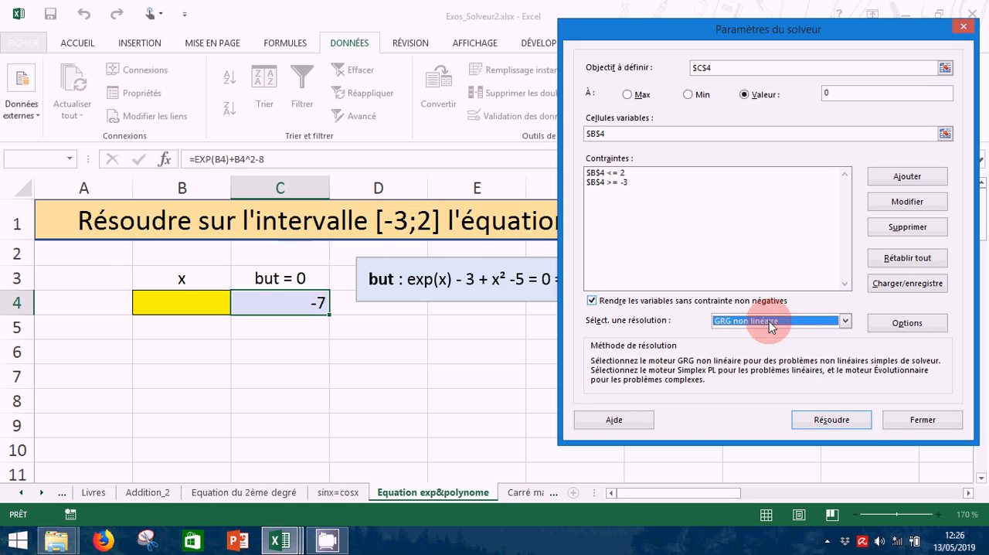
left_click(831, 424)
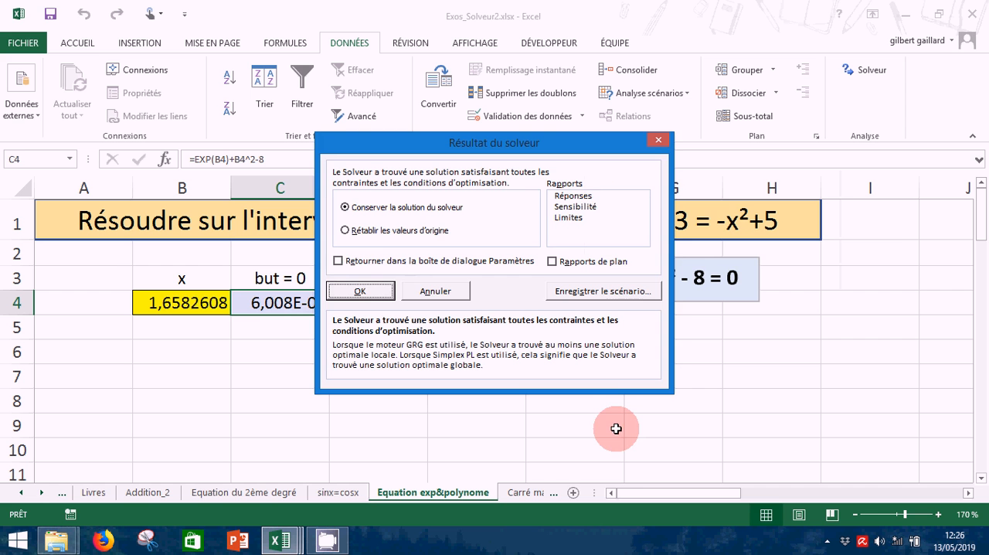
left_click(359, 293)
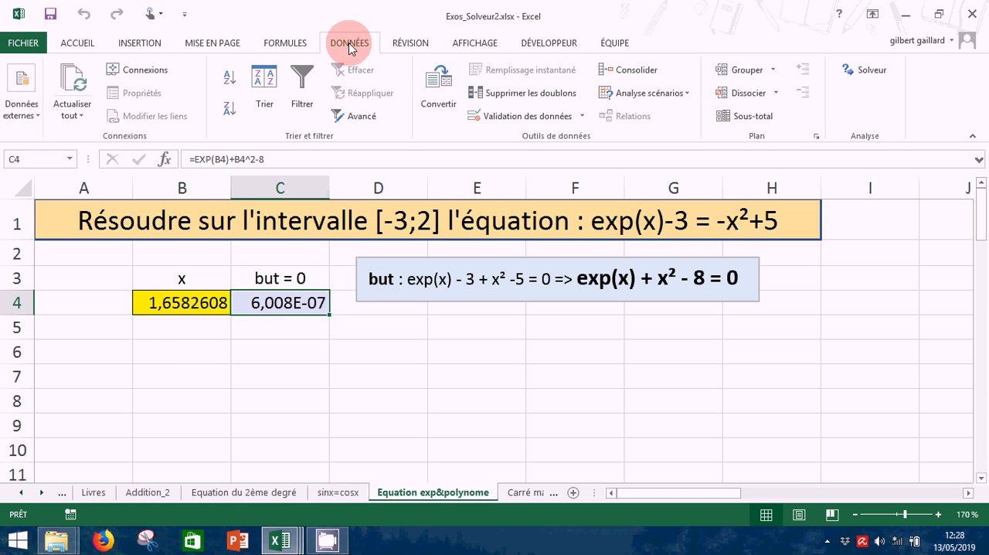
Change the limit of the B4 <= 2 Solver constraint to 1,65, solve again and keep the solution
left_click(868, 70)
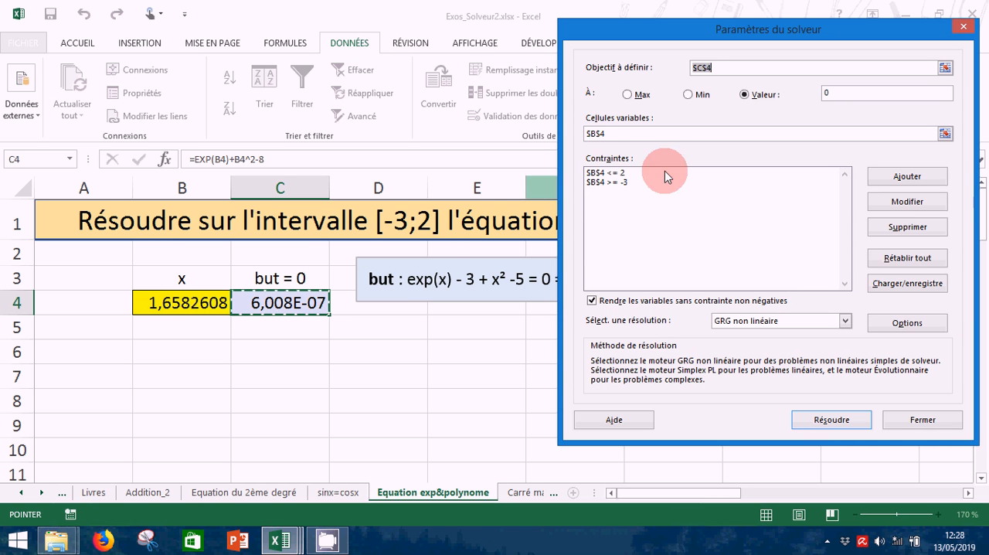
left_click(611, 173)
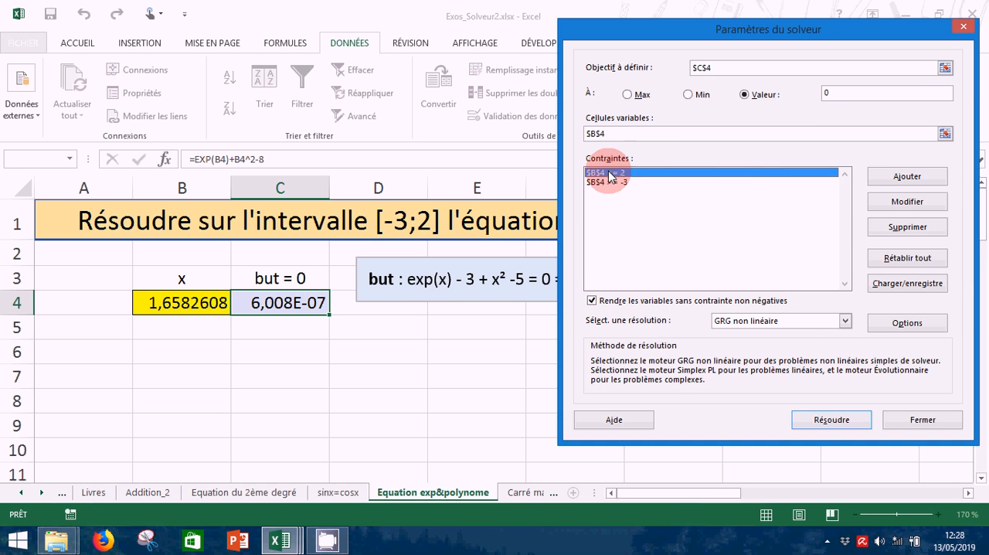
left_click(906, 202)
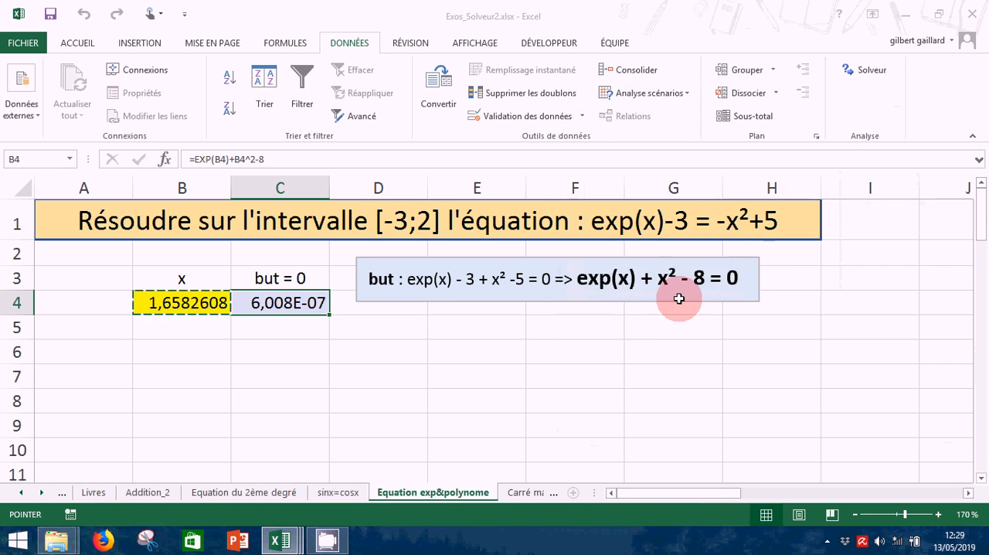
left_click(804, 236)
key("BackSpace")
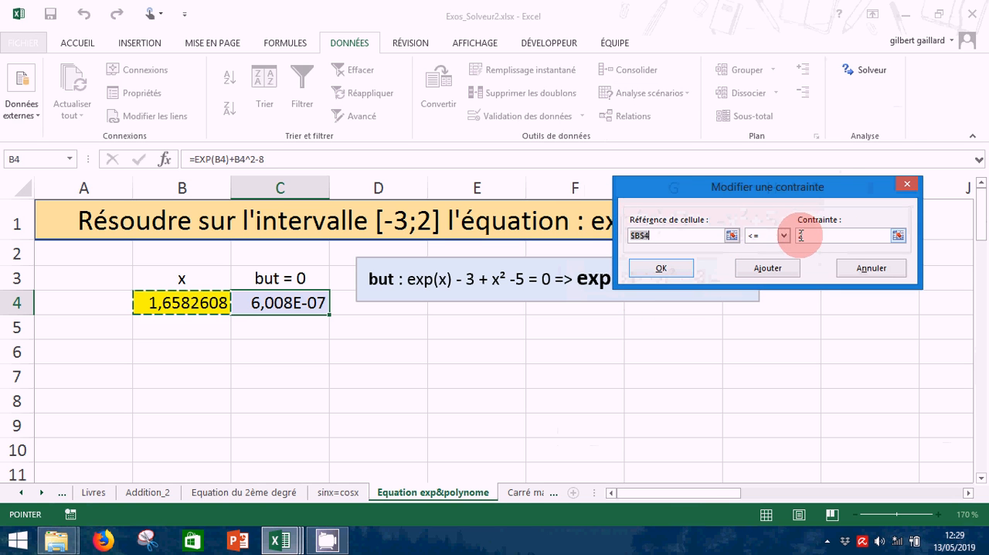
type("2")
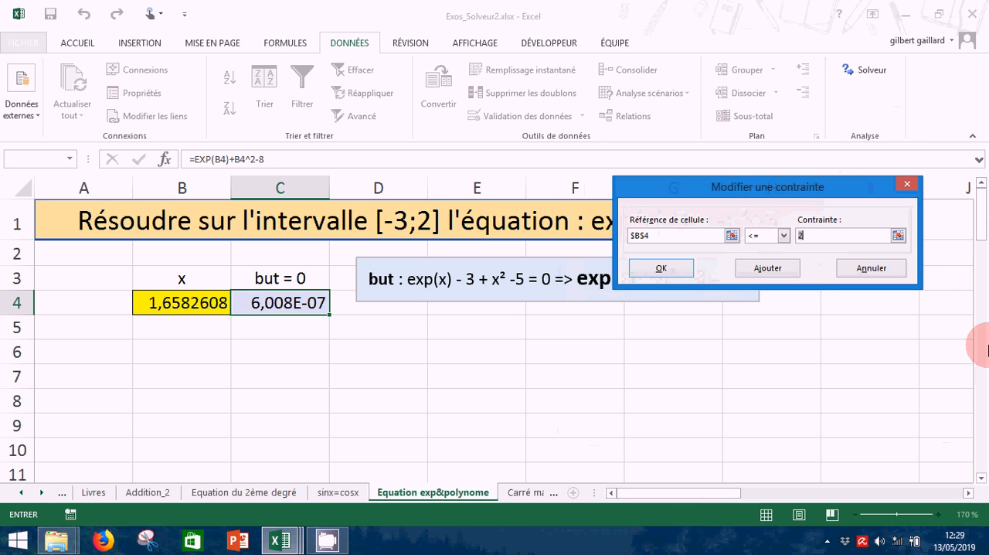
key("BackSpace")
type("1,65")
left_click(649, 267)
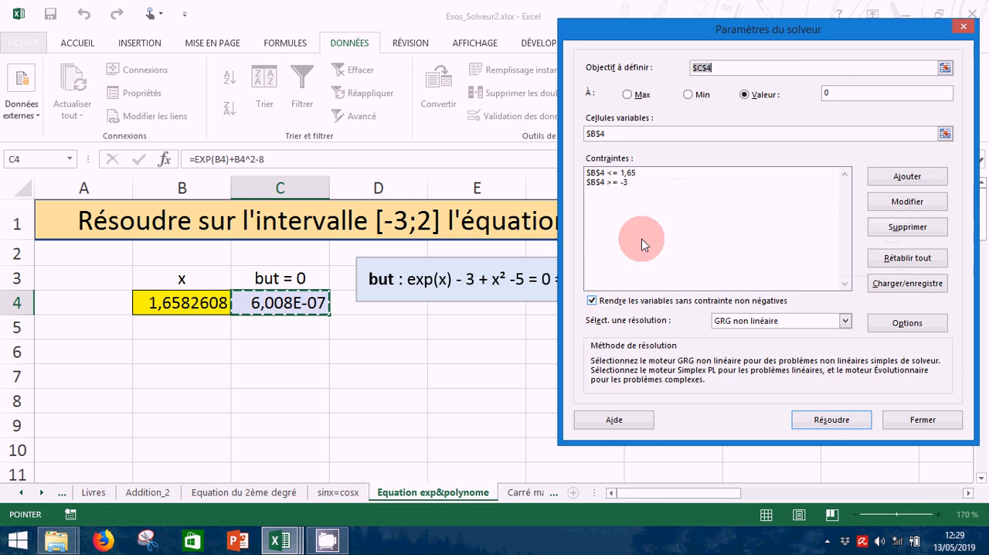
left_click(832, 419)
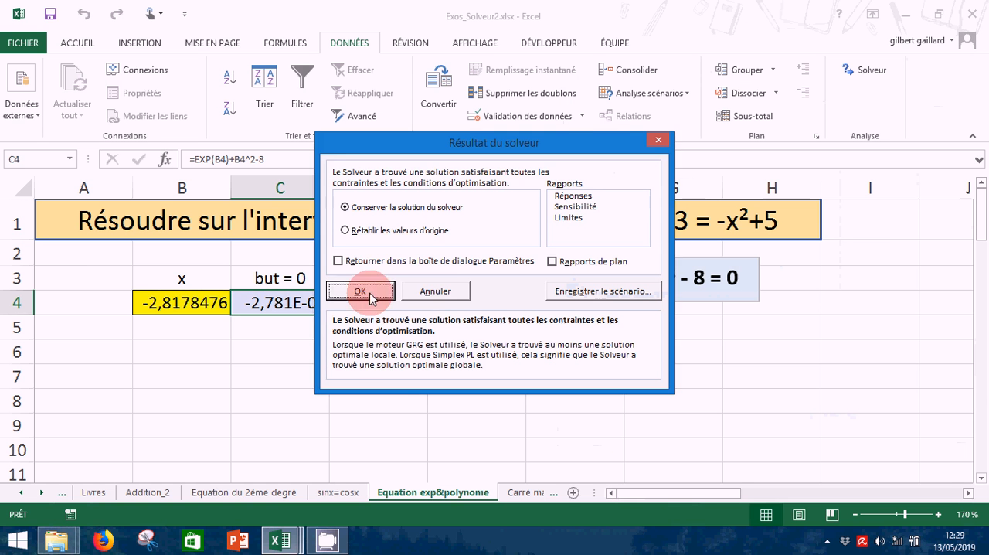
left_click(357, 293)
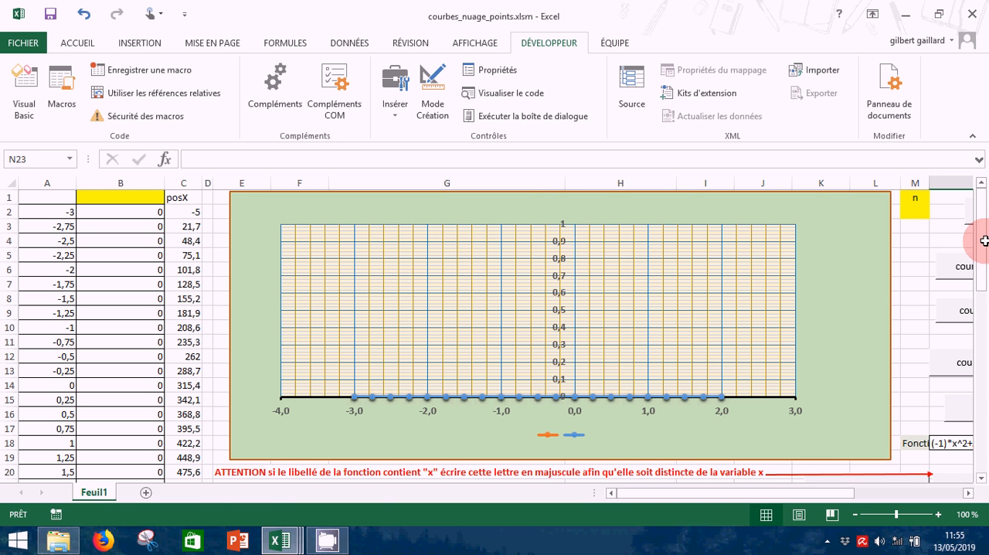
Plot the function (-1)*x^2+5 with the Courbes ? Bornes ? macro, using lower bound -3 and upper bound 2
left_click_drag(982, 239, 985, 283)
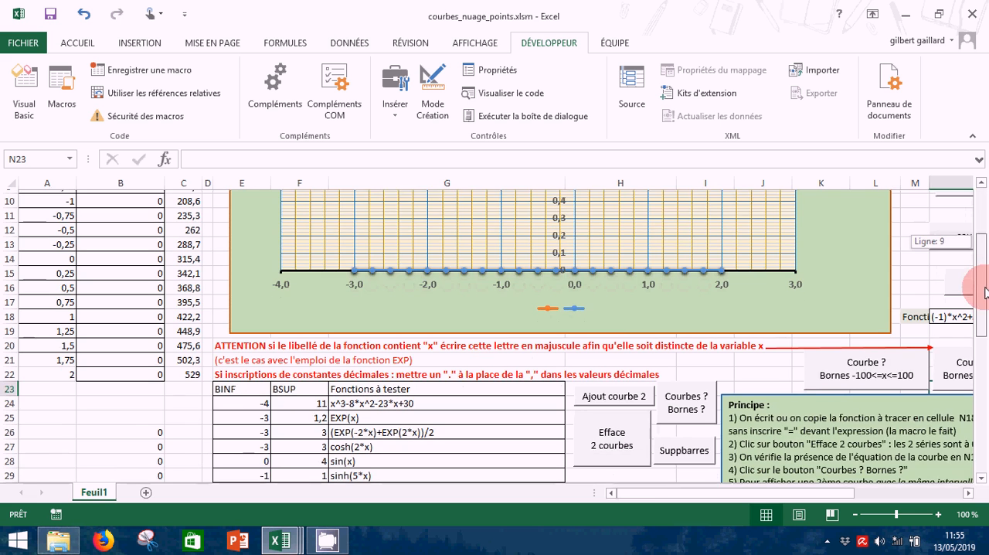
left_click(690, 397)
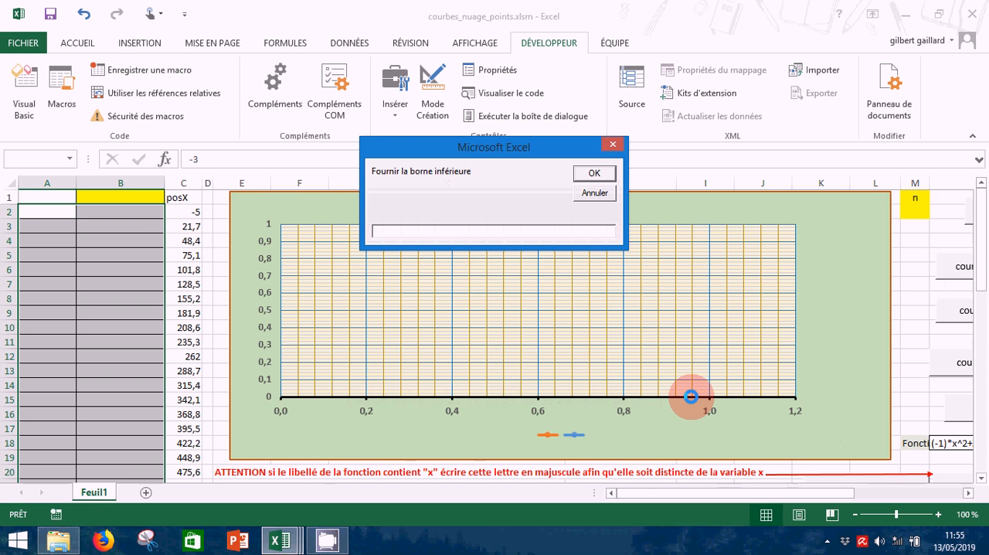
type("-3")
key("Return")
type("2")
key("Return")
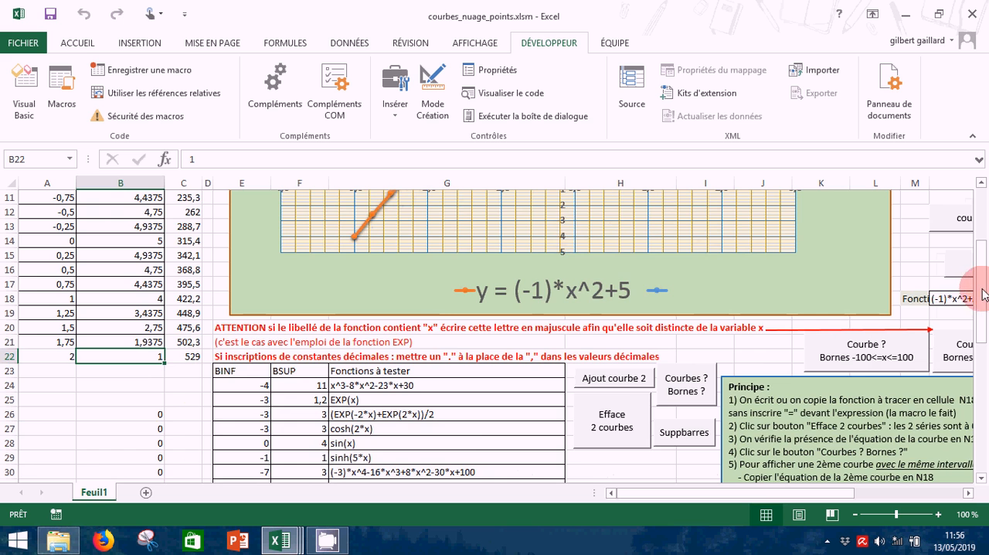
left_click_drag(985, 286, 981, 187)
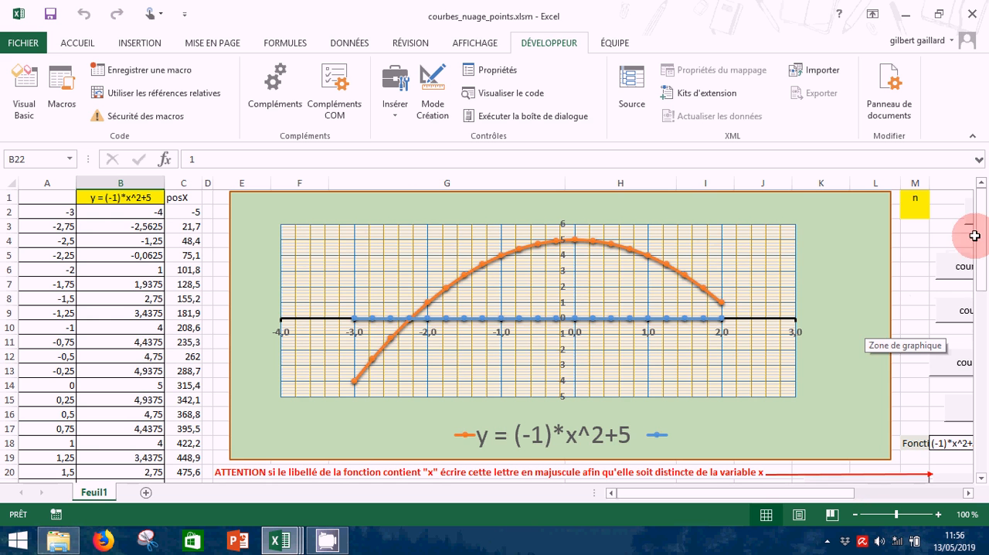
Copy the function EXP(x)-3 from cell G43 of the test list into function cell N18
left_click_drag(979, 236, 974, 404)
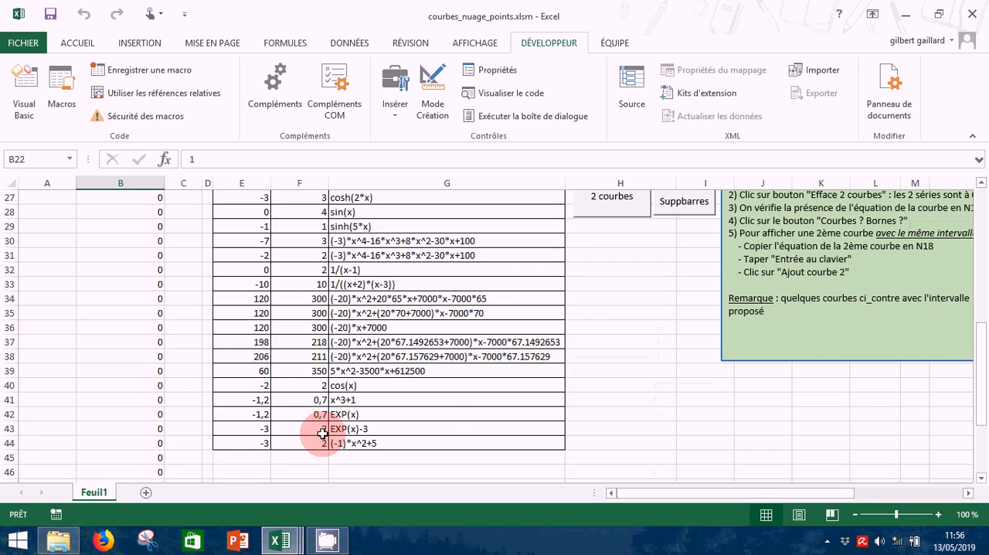
left_click(336, 429)
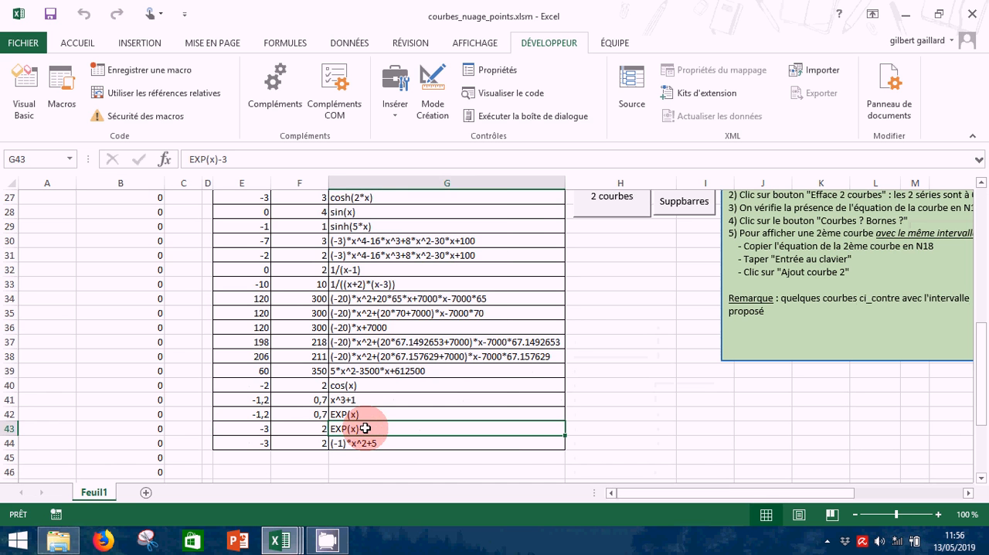
right_click(364, 428)
left_click(406, 160)
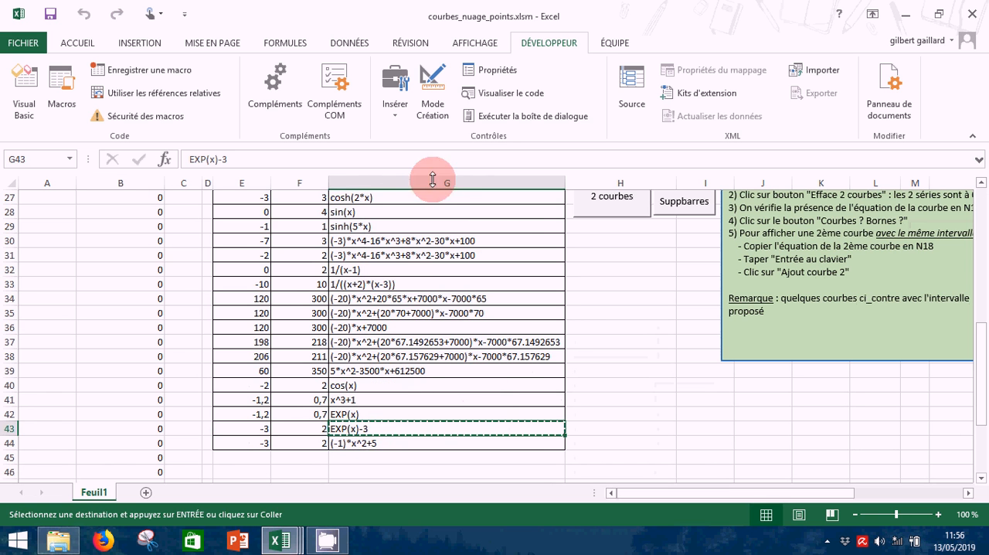
scroll(984, 379, "up", 9)
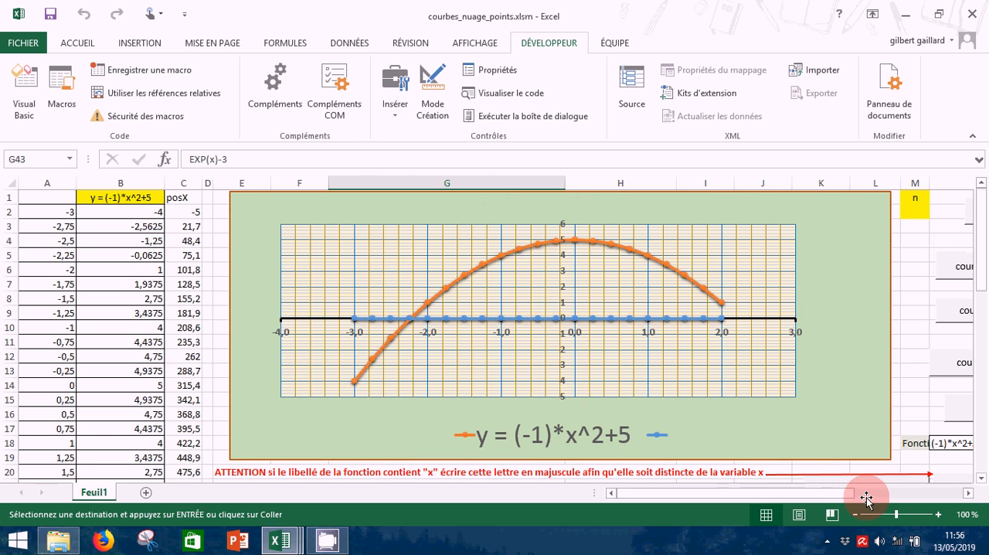
left_click_drag(832, 494, 904, 493)
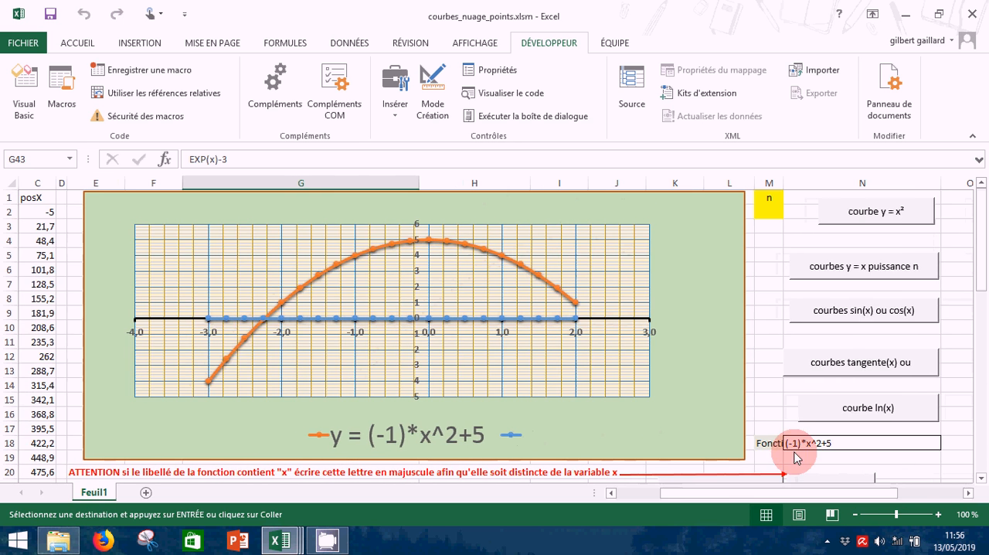
left_click(797, 444)
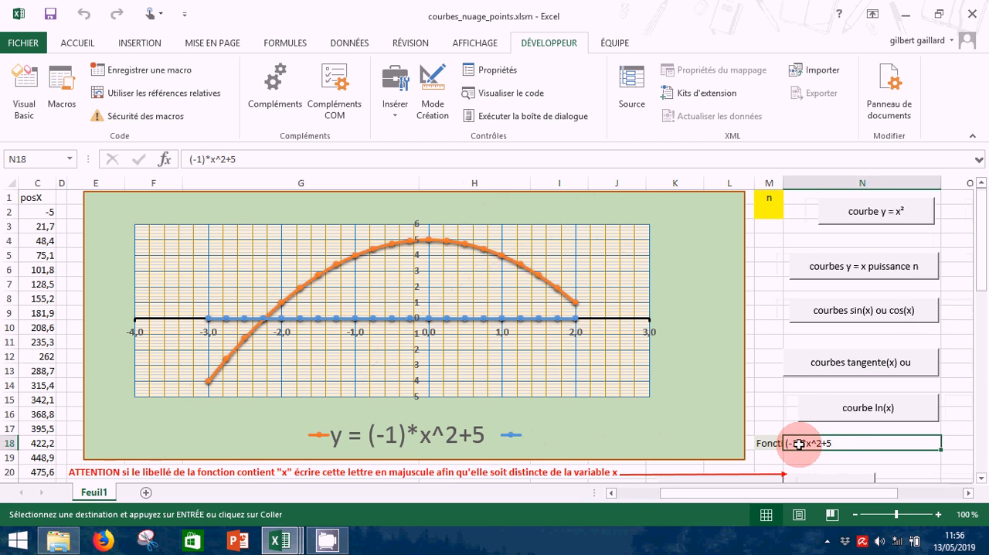
right_click(799, 445)
left_click(828, 222)
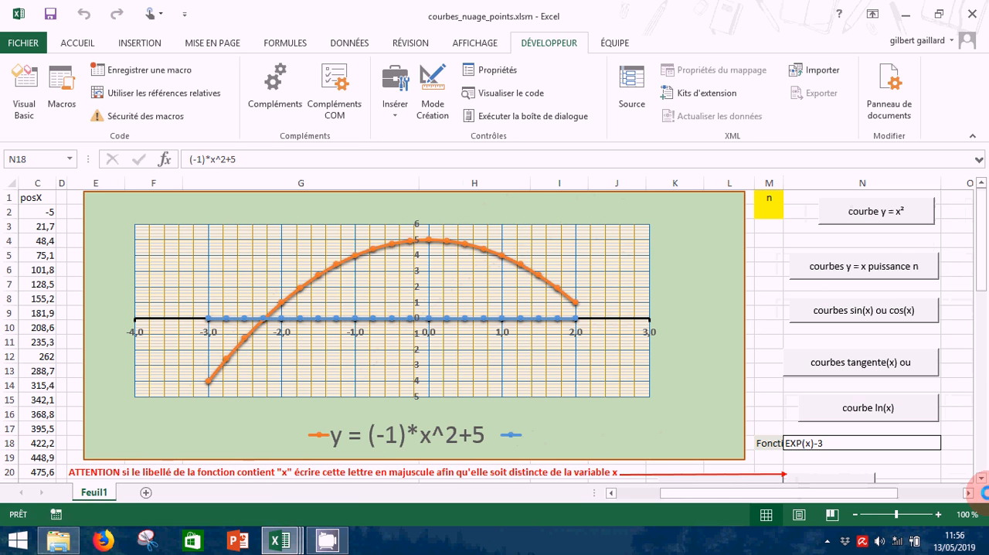
key("Escape")
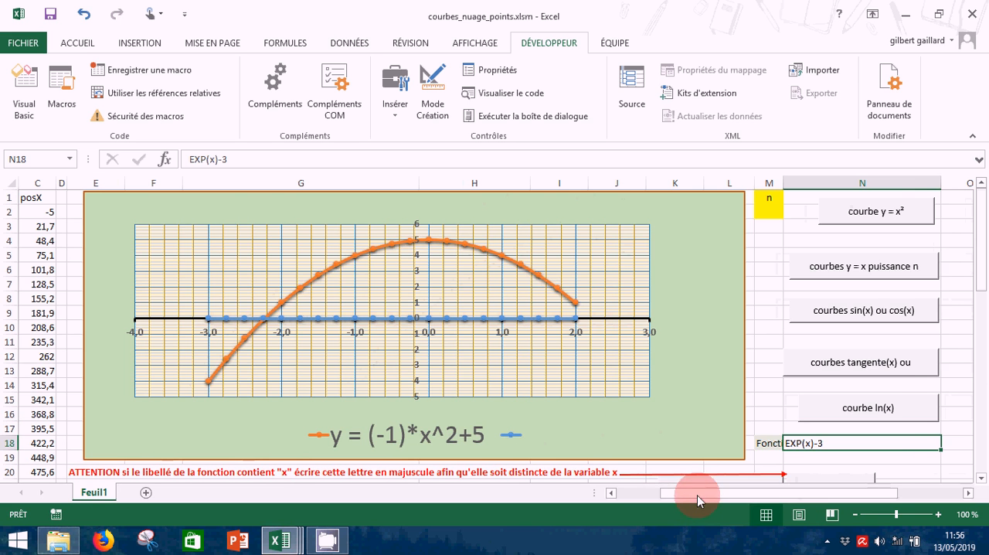
Add EXP(x)-3 to the chart as the second curve with the Ajout courbe 2 macro and view both curves
left_click_drag(698, 501, 639, 497)
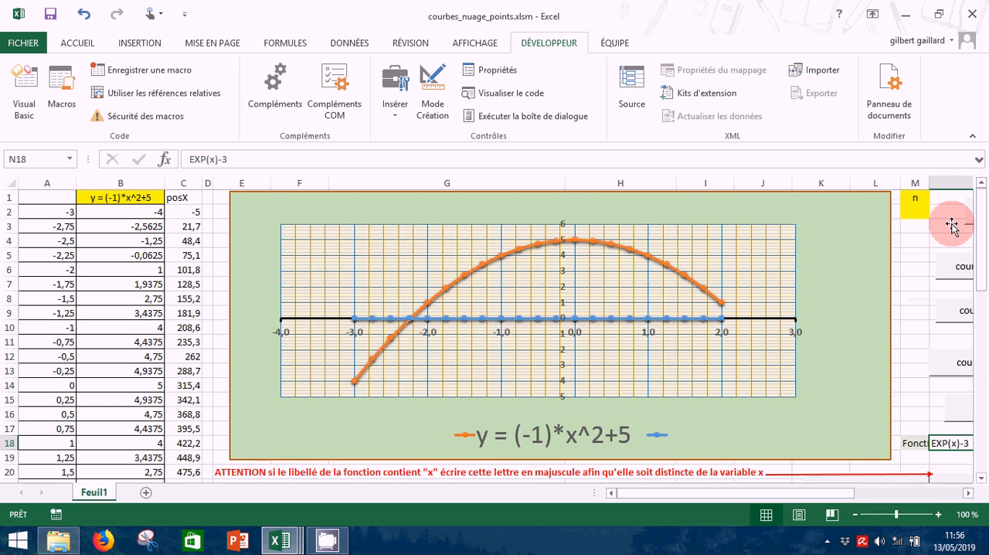
left_click_drag(981, 229, 981, 281)
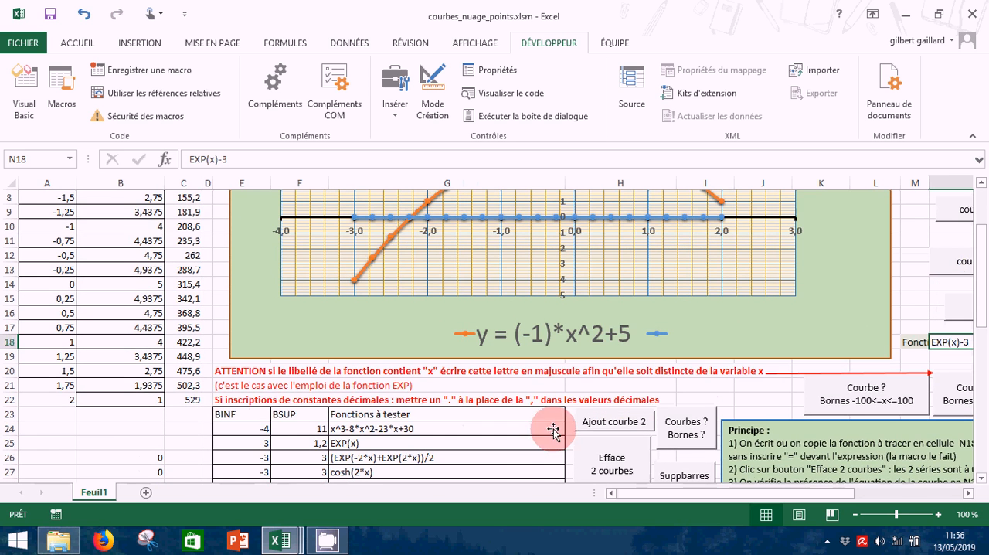
left_click(608, 431)
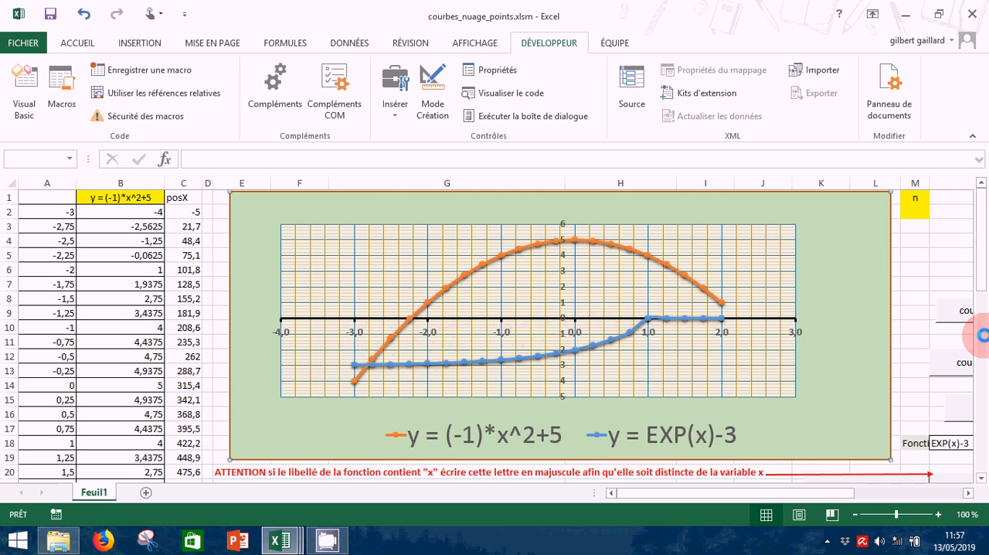
scroll(981, 334, "down", 3)
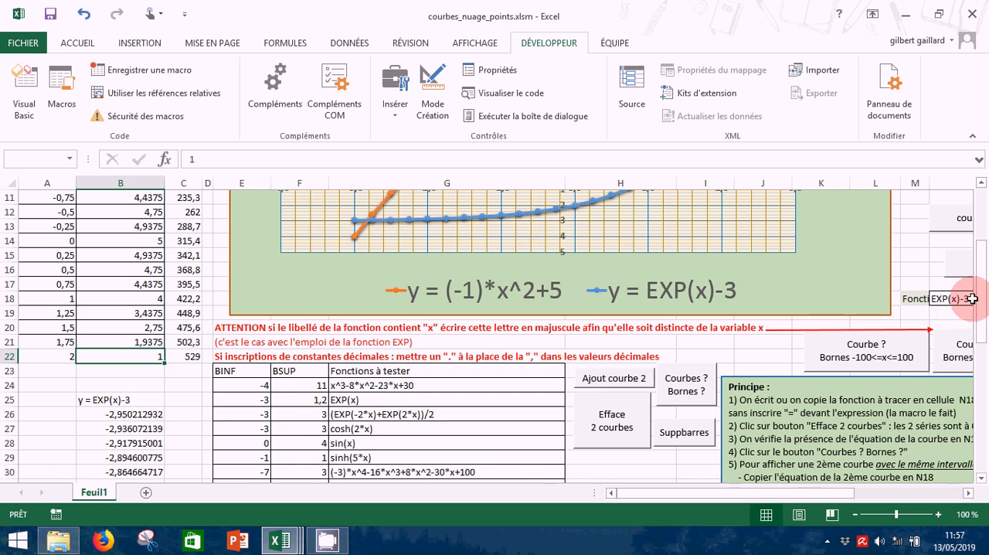
left_click_drag(982, 313, 982, 204)
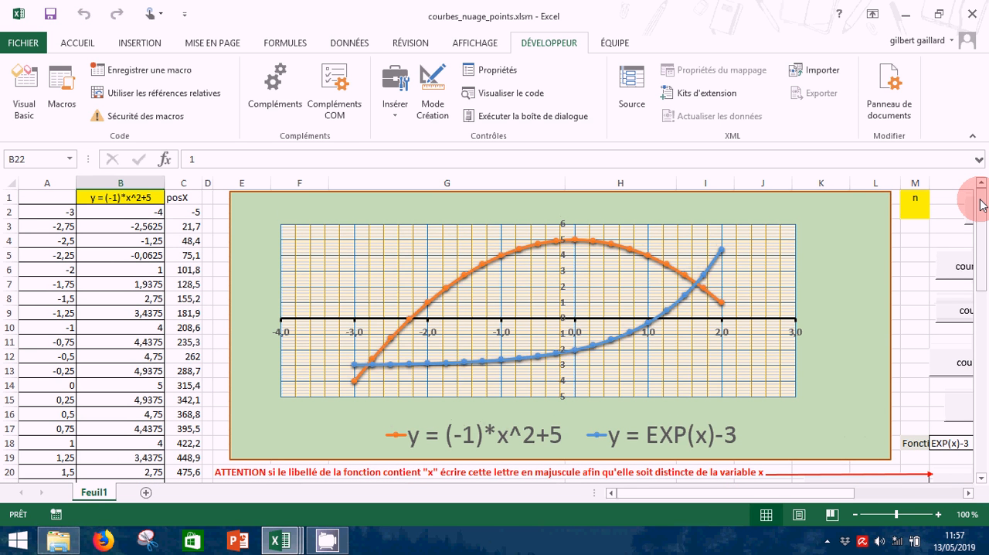